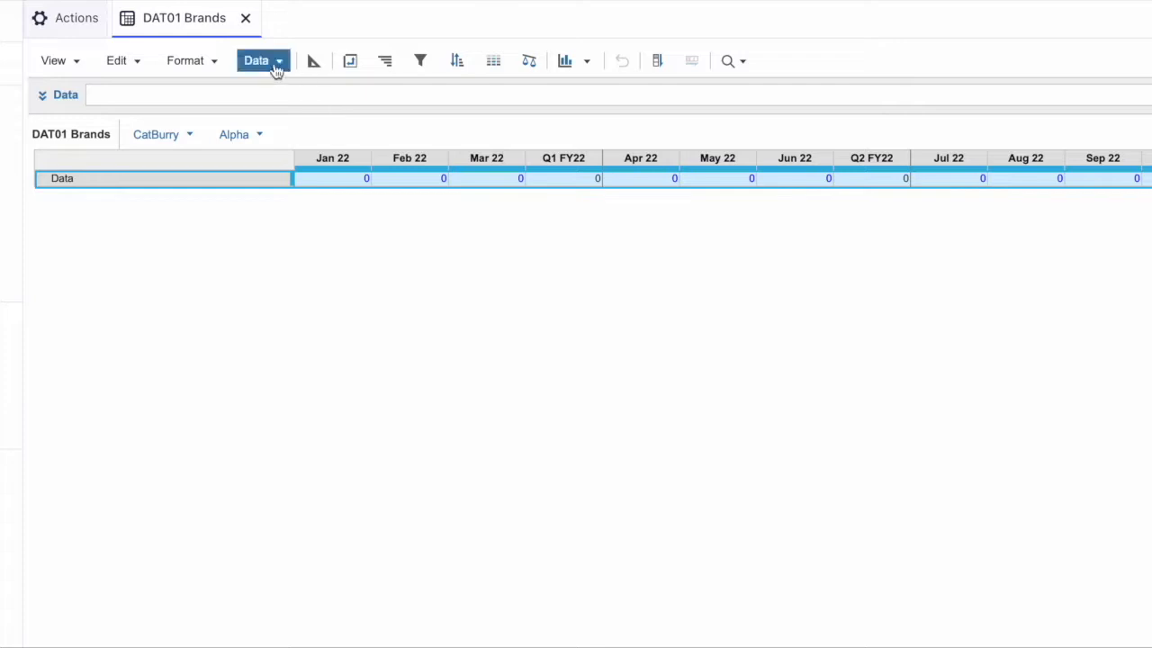
# Start a data import into the DAT01 Brands module and upload Import Test.csv from the Desktop as its source
pyautogui.click(270, 61)
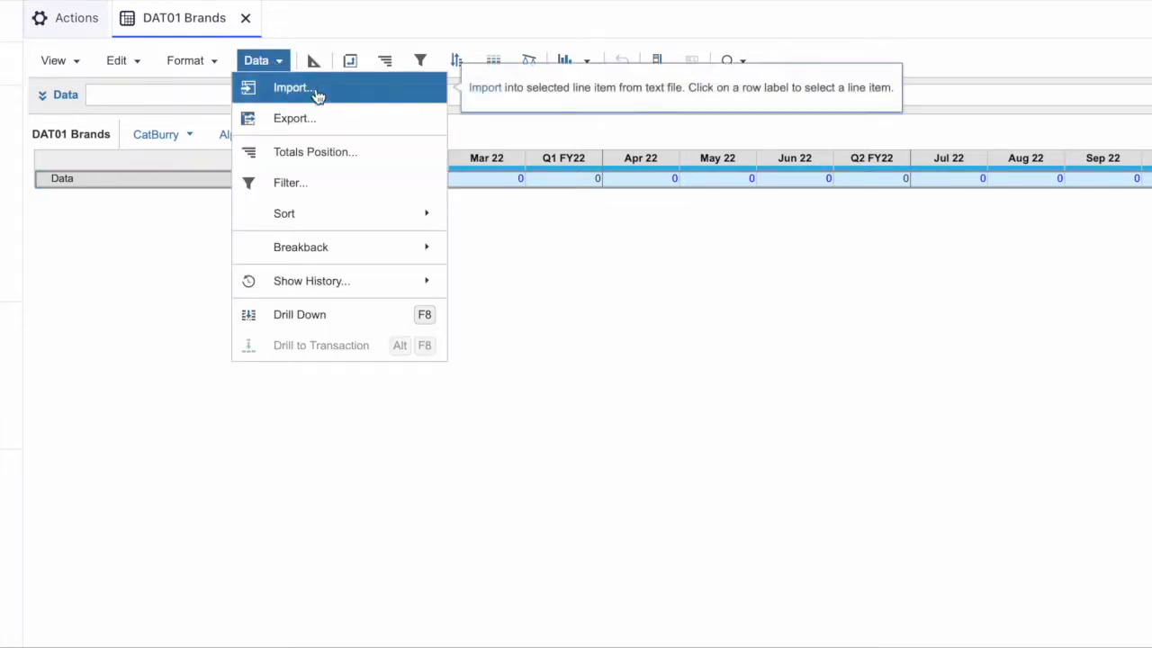
pyautogui.click(316, 89)
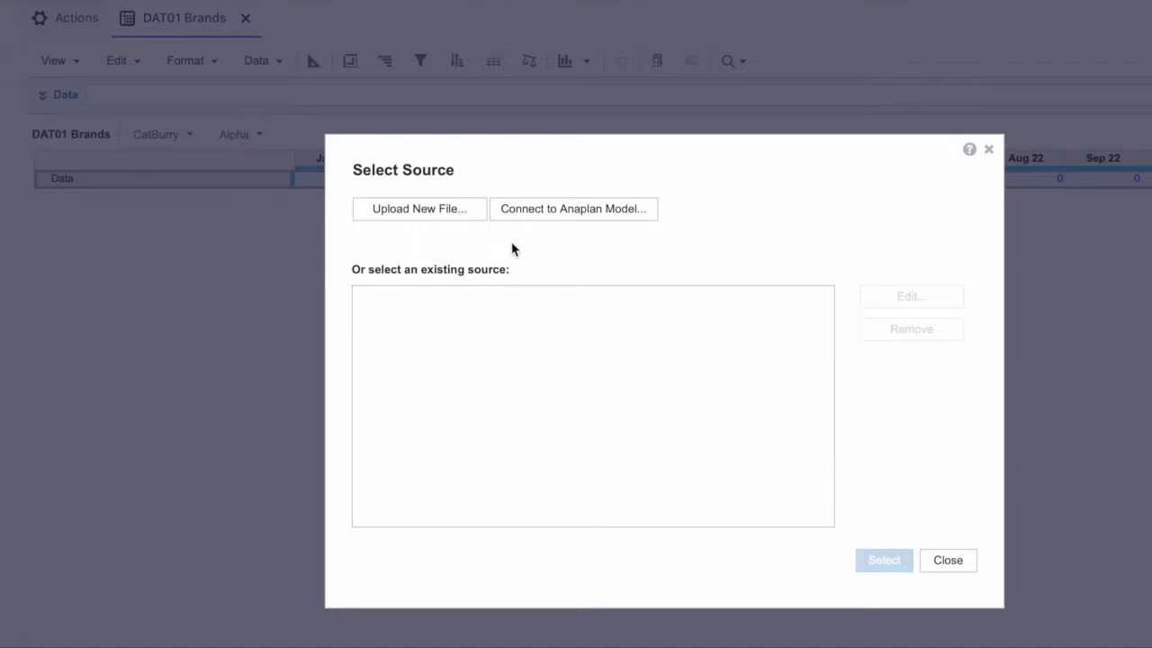
pyautogui.click(430, 219)
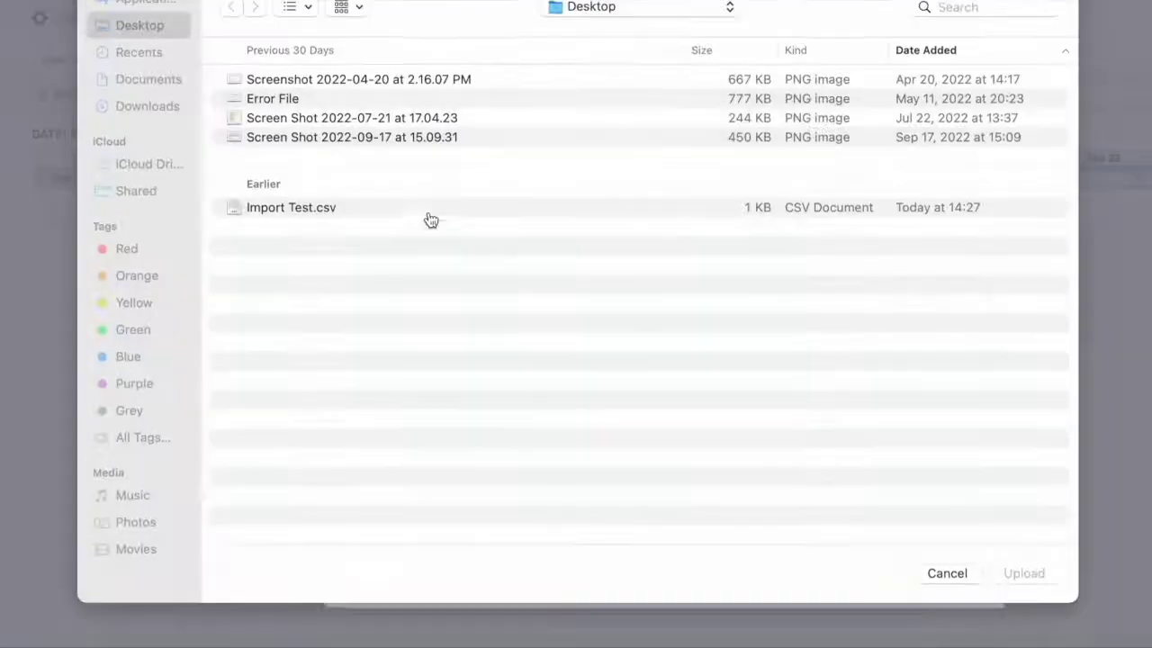
pyautogui.click(292, 214)
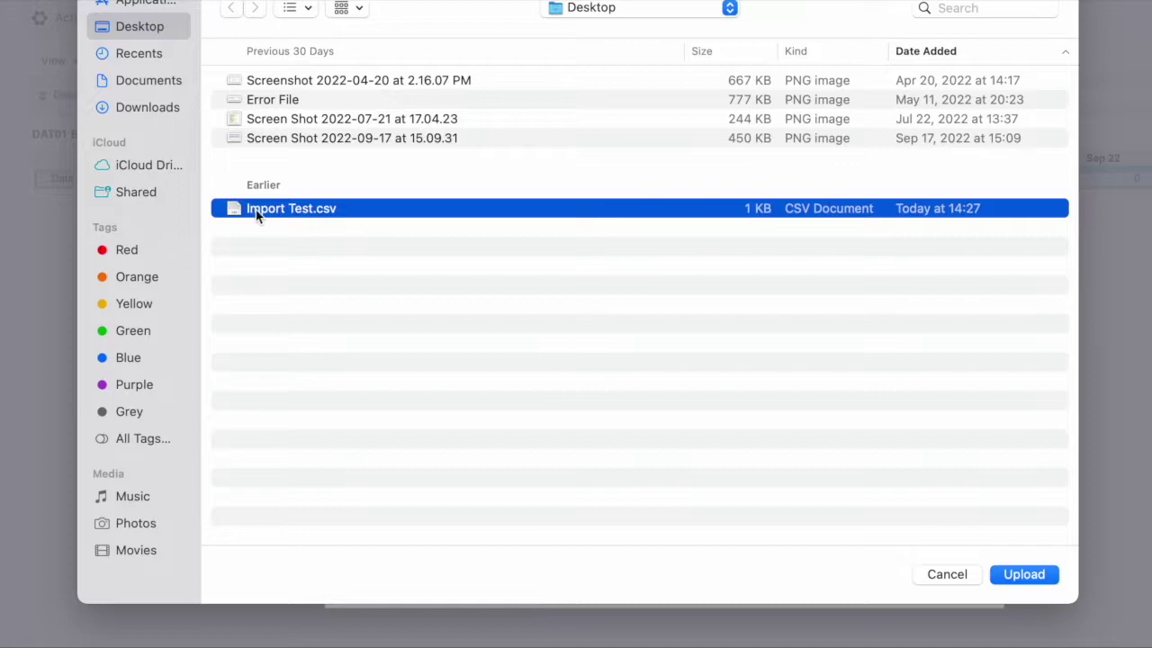
pyautogui.click(1023, 574)
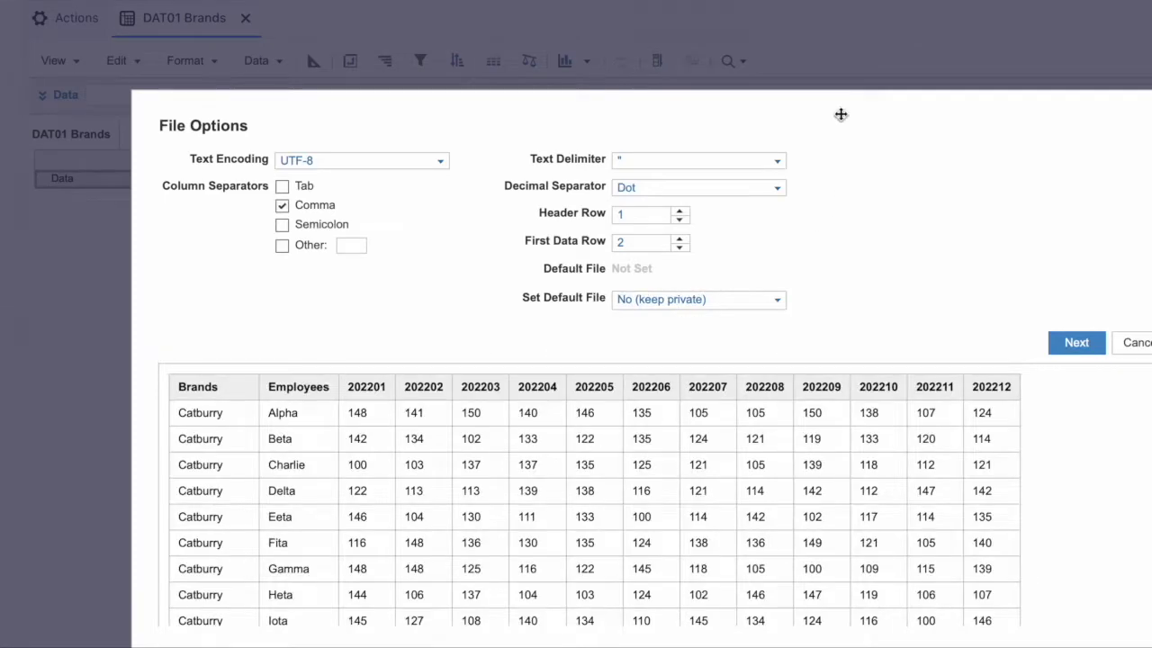
pyautogui.moveTo(836, 111); pyautogui.dragTo(841, 87)
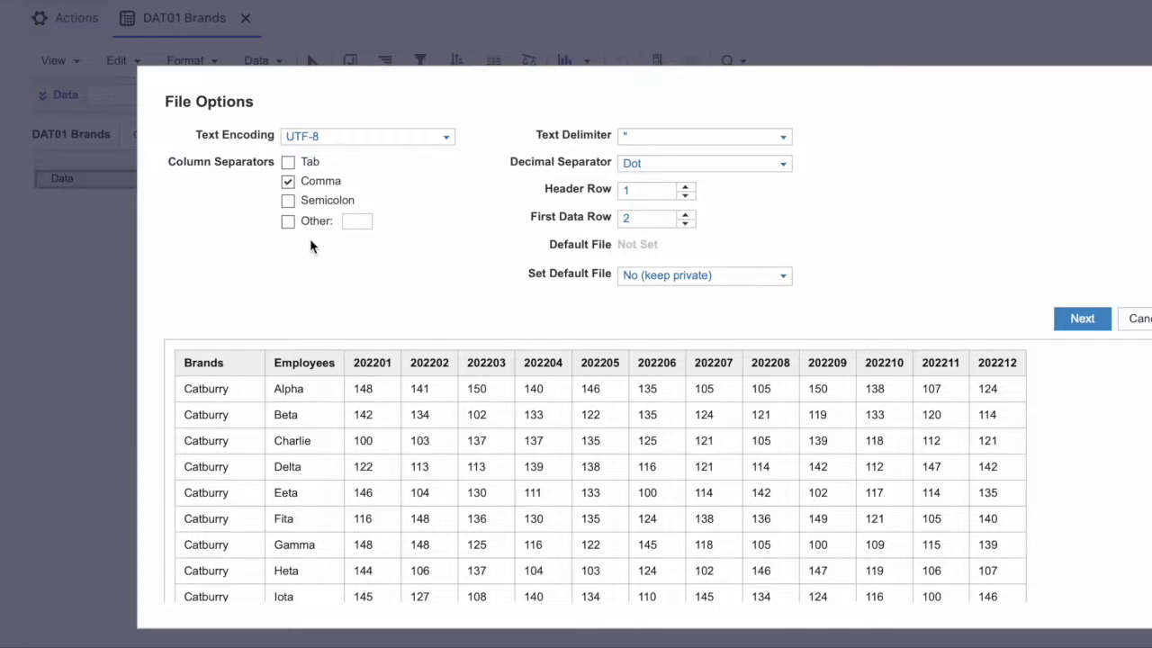
# Try other column separators, including Semicolon, on the file preview and restore Comma
pyautogui.click(288, 180)
pyautogui.click(288, 163)
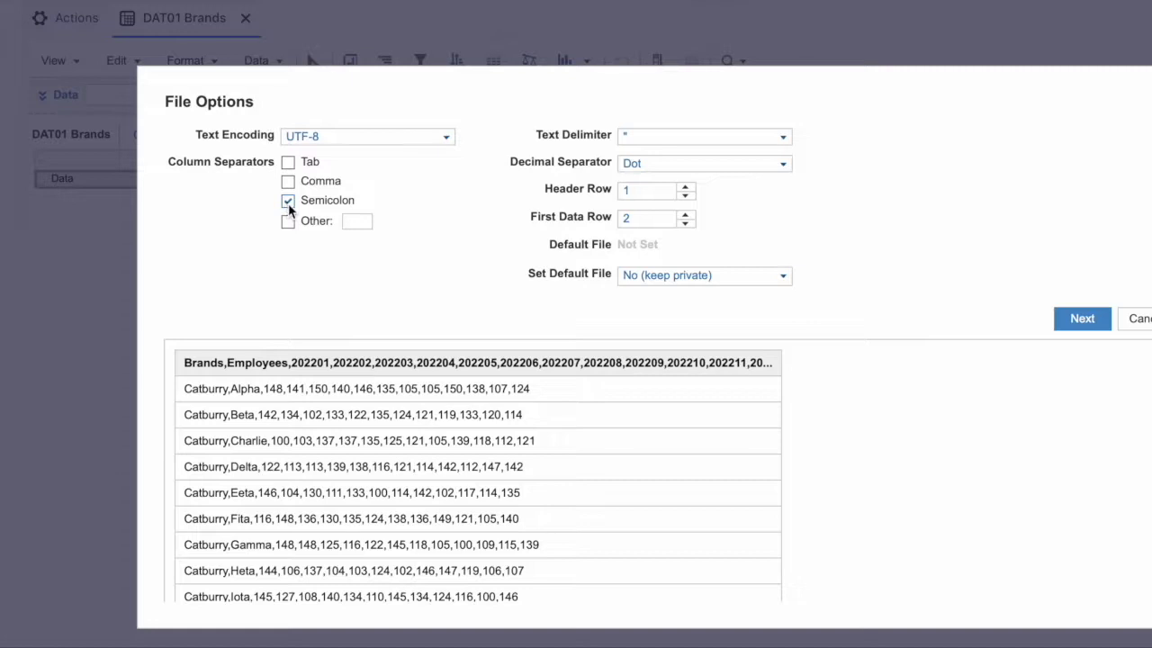
pyautogui.click(288, 204)
pyautogui.click(288, 182)
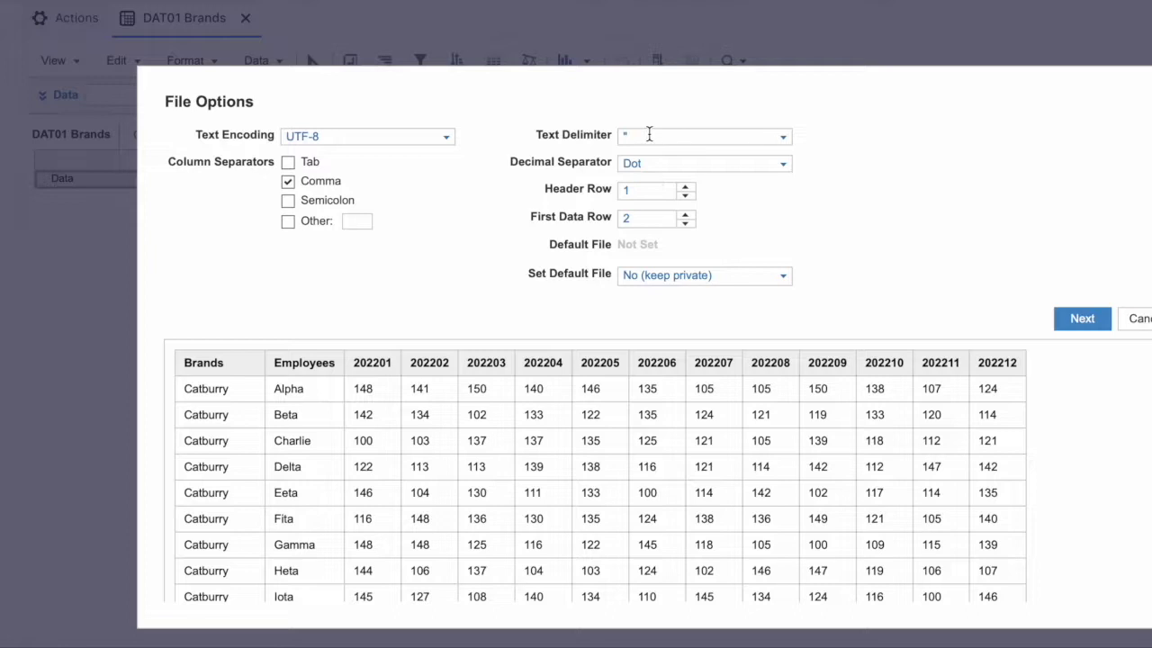
pyautogui.click(783, 139)
pyautogui.click(846, 176)
pyautogui.click(783, 168)
pyautogui.click(839, 198)
pyautogui.moveTo(242, 383); pyautogui.dragTo(394, 397)
# Try header row 3 on the file preview, and restore header row 1 and first data row 2
pyautogui.click(686, 190)
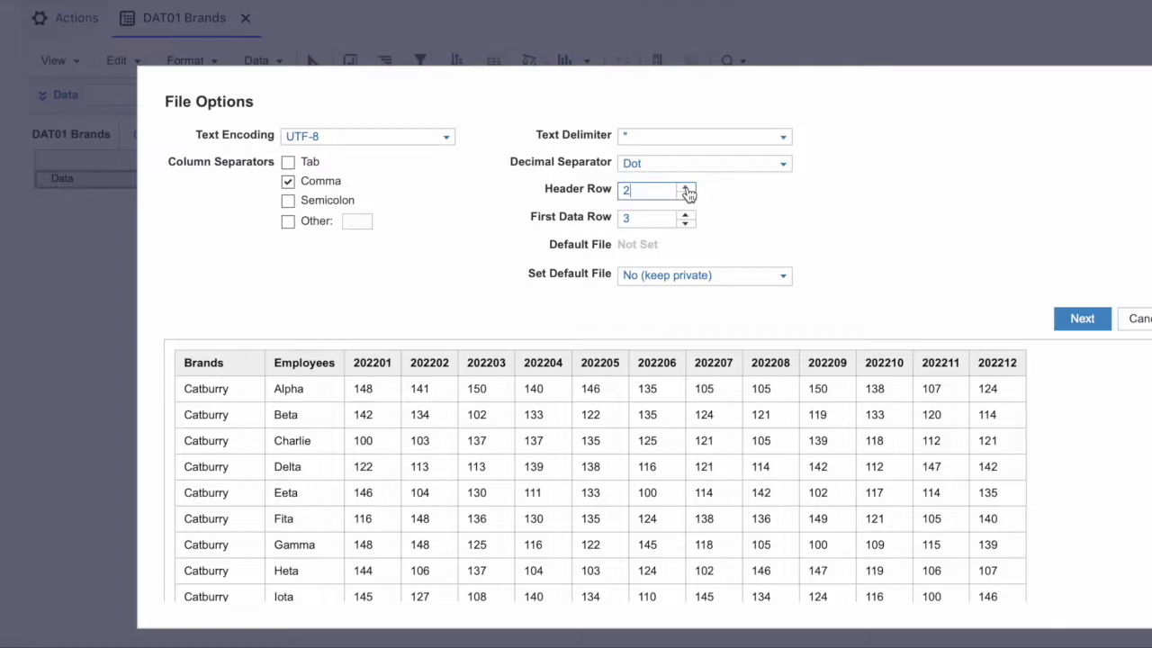
pyautogui.click(686, 190)
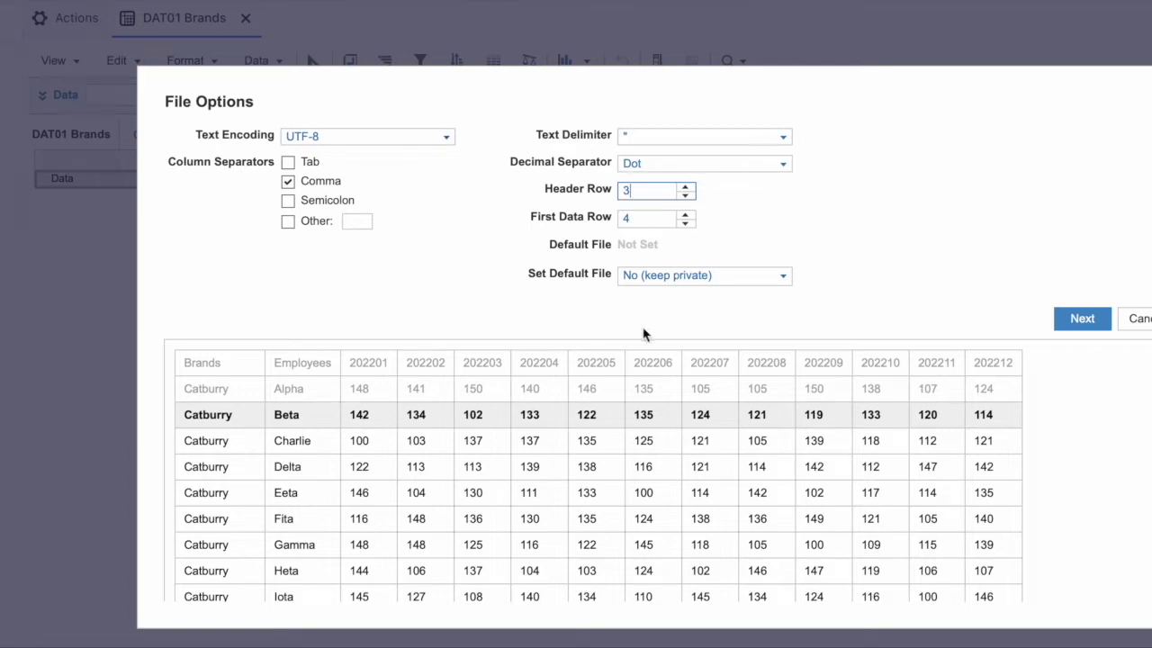
pyautogui.click(686, 197)
pyautogui.click(686, 197)
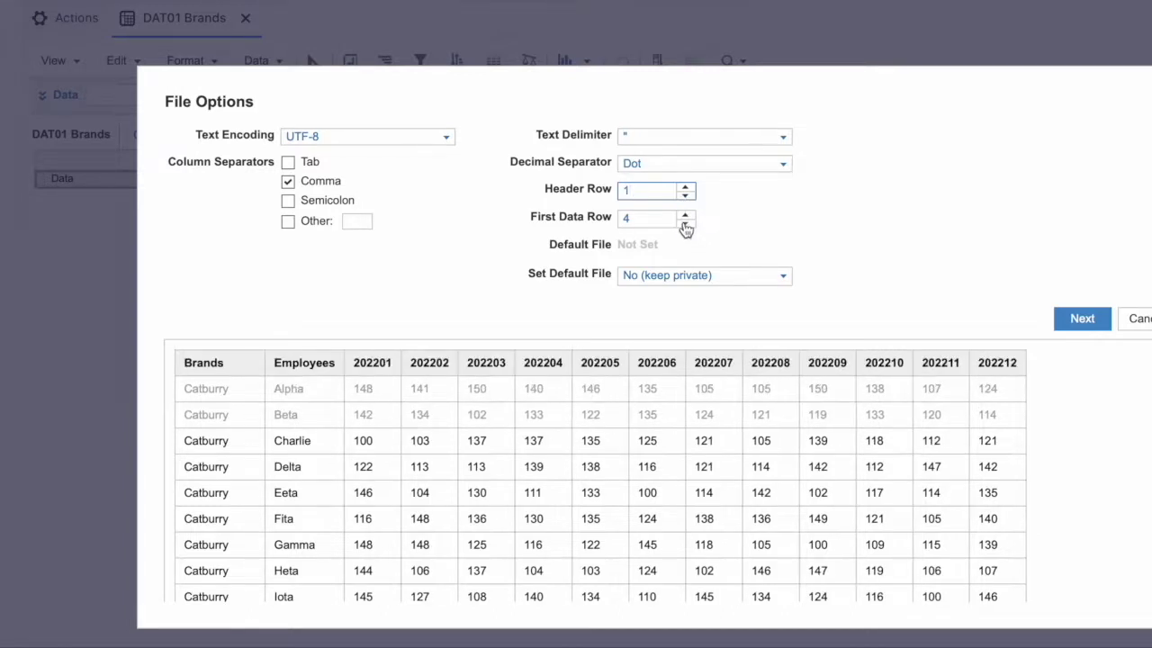
pyautogui.click(685, 224)
pyautogui.click(685, 224)
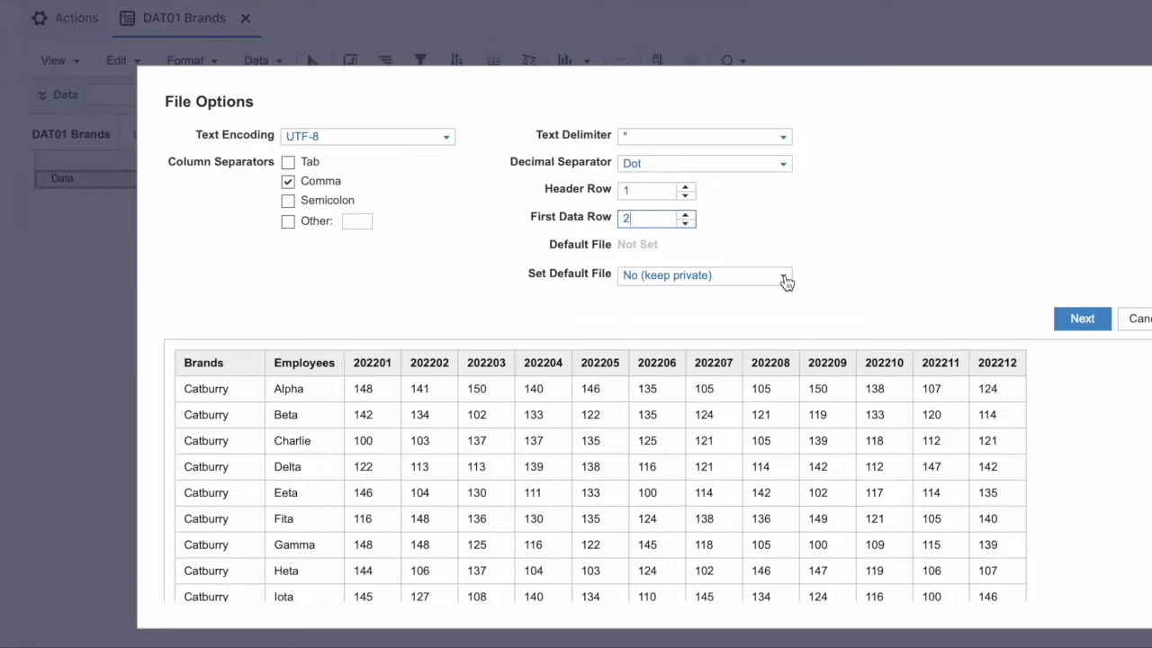
# Set the uploaded file as the default for Admins Only and continue to the import mapping
pyautogui.click(785, 280)
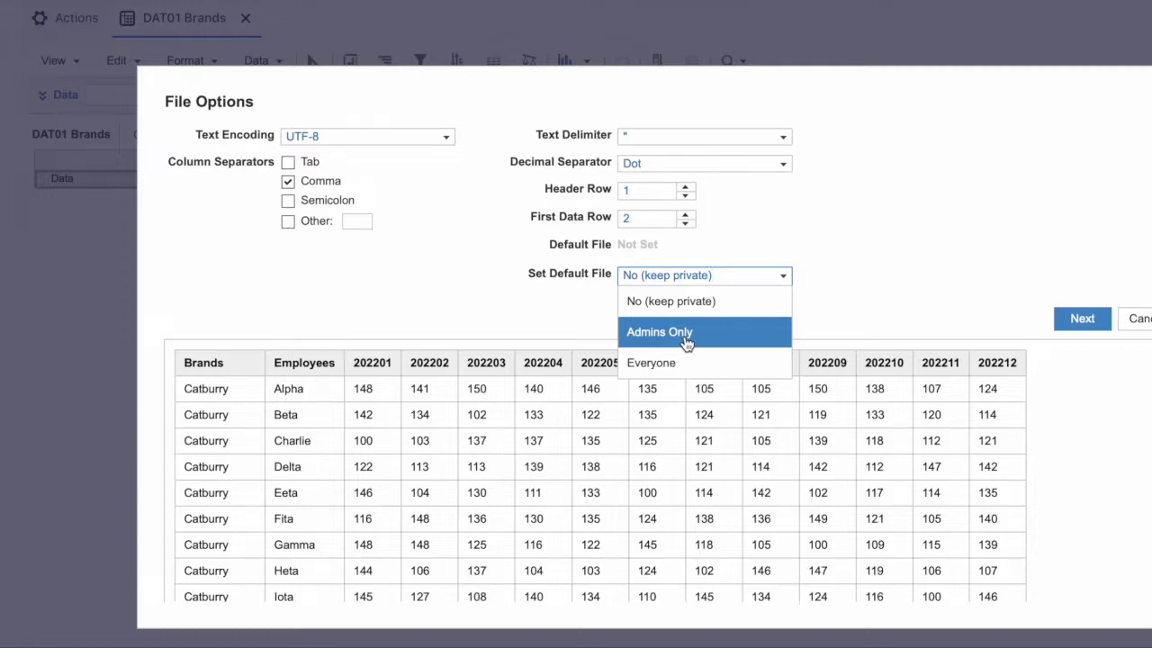
pyautogui.click(256, 391)
pyautogui.moveTo(211, 366); pyautogui.dragTo(617, 529)
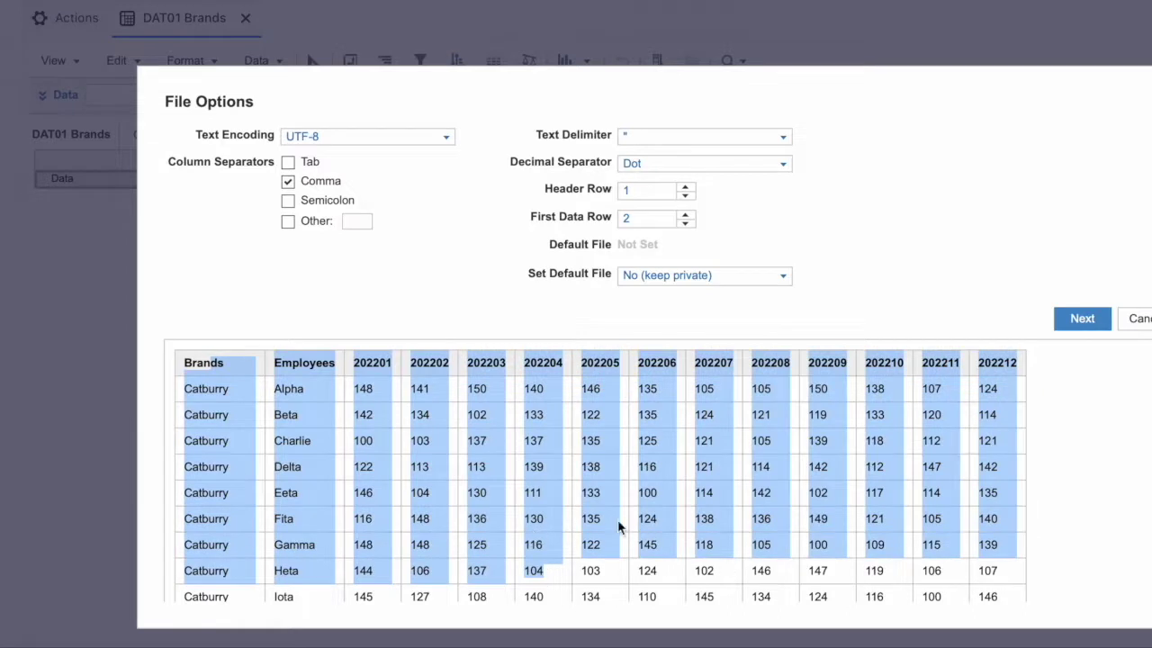
pyautogui.click(810, 328)
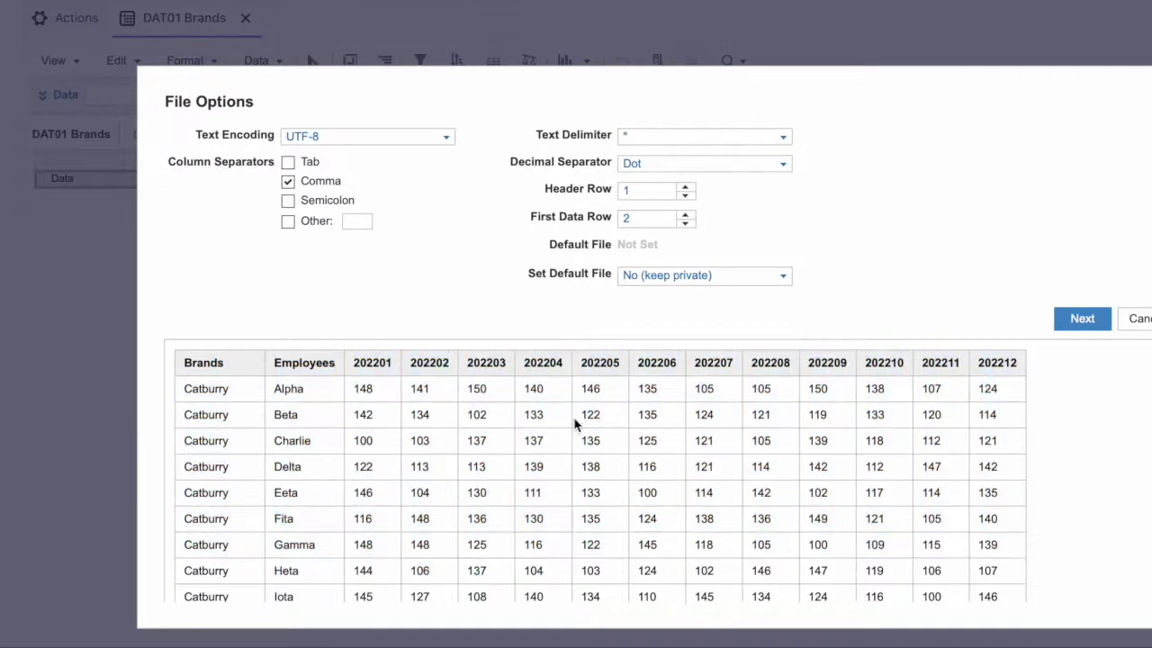
pyautogui.click(785, 279)
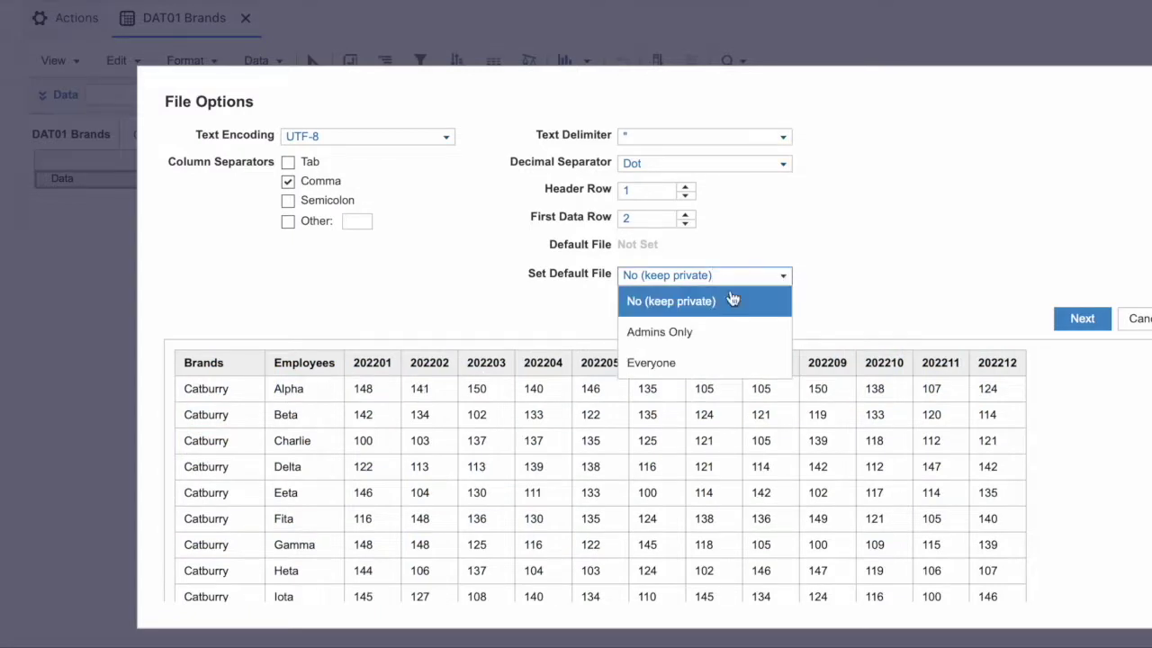
pyautogui.click(696, 332)
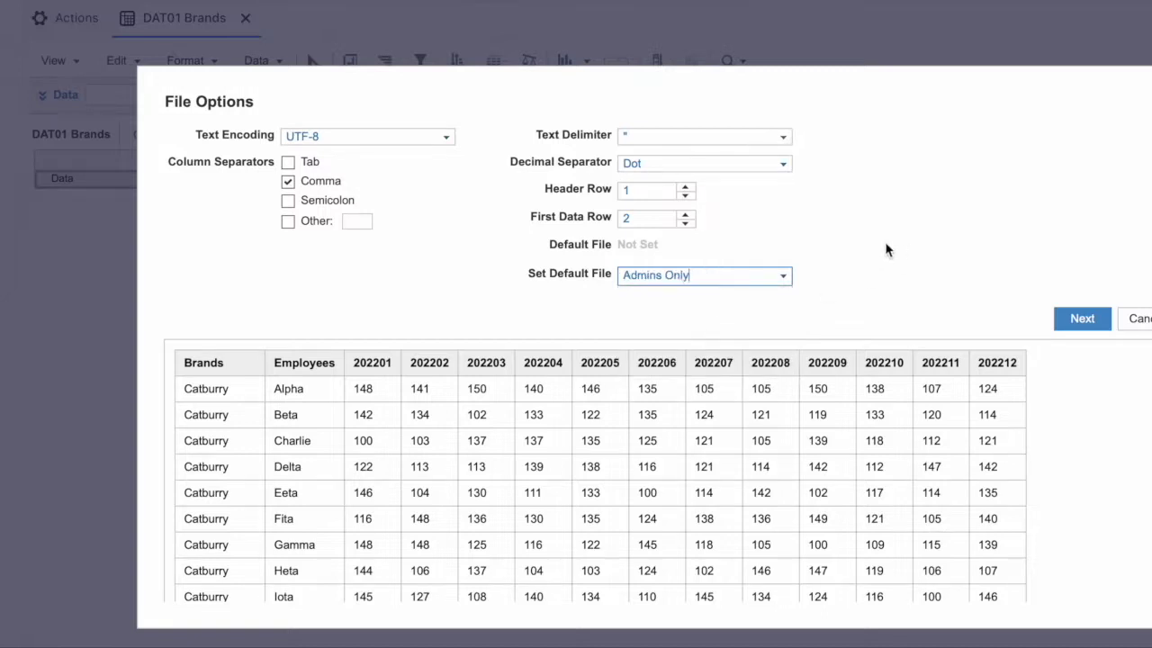
pyautogui.click(1085, 323)
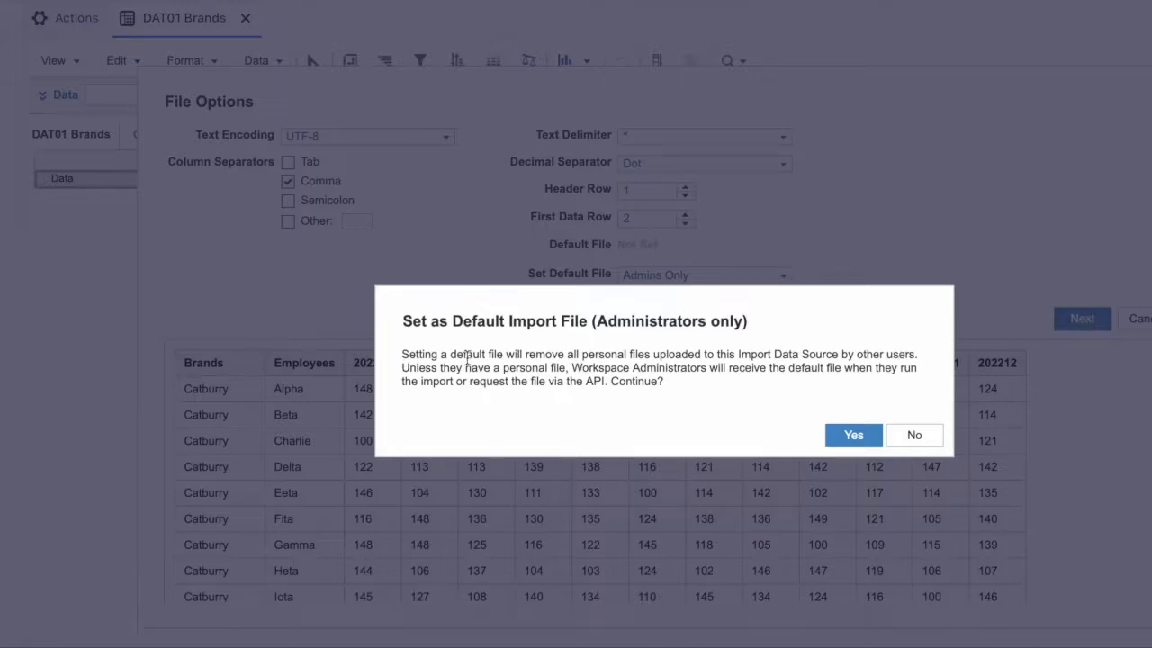
pyautogui.click(855, 439)
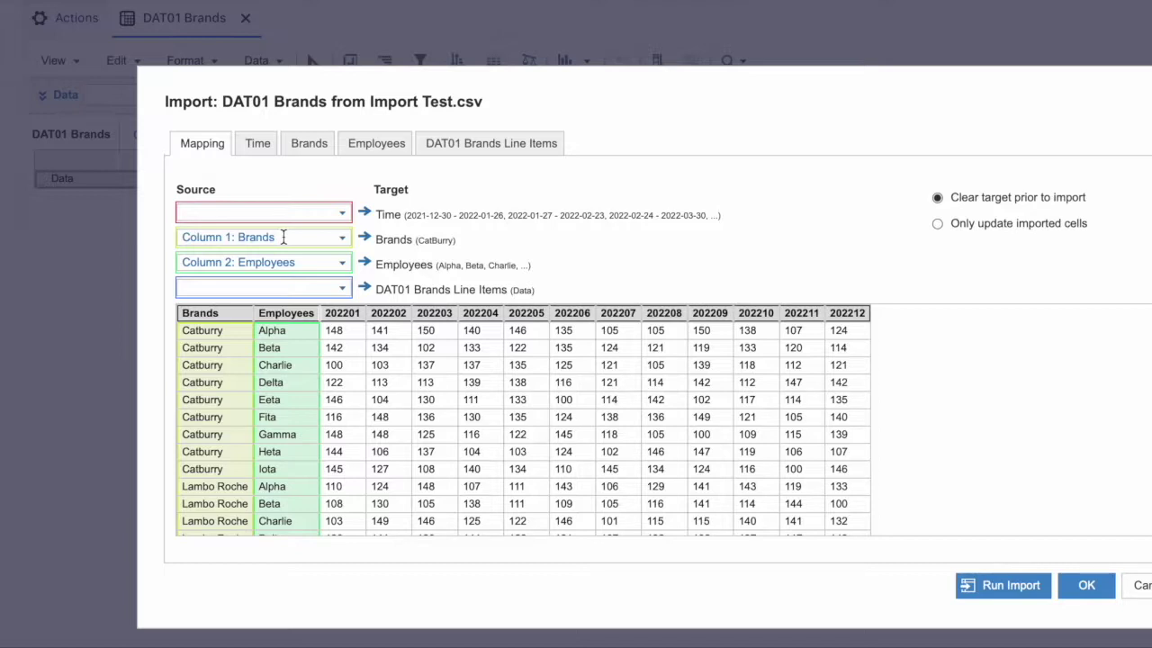
# Map the Time target to the column headers and the DAT01 Brands Line Items target to a fixed line item
pyautogui.moveTo(297, 237); pyautogui.dragTo(232, 238)
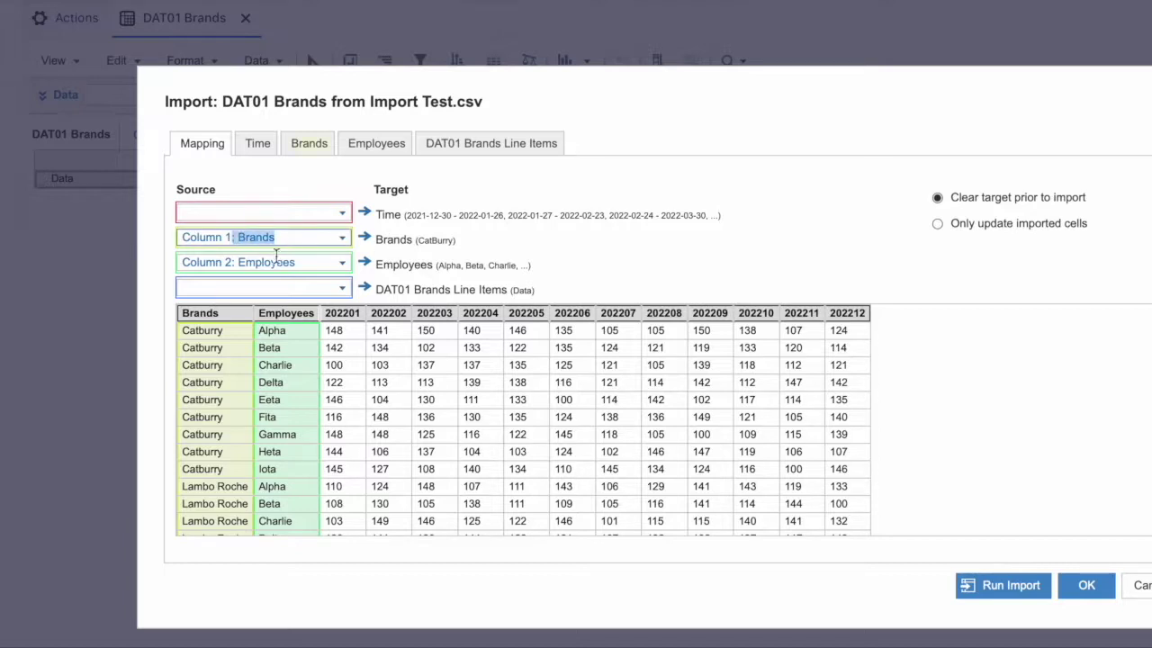
pyautogui.moveTo(311, 262); pyautogui.dragTo(245, 257)
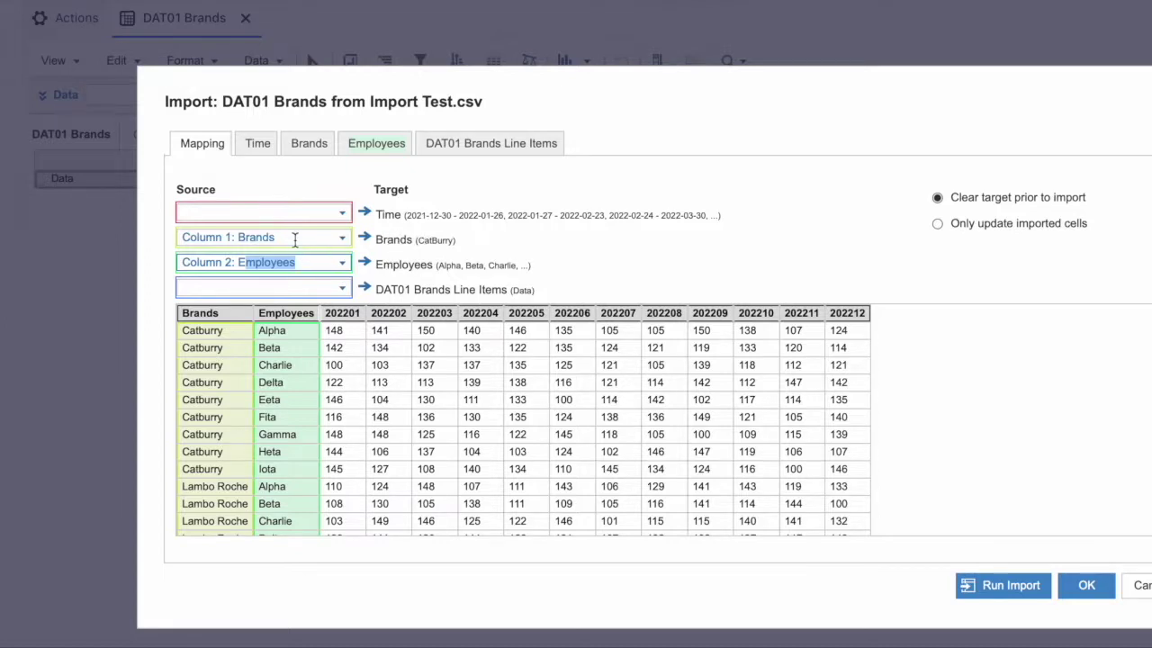
pyautogui.click(477, 249)
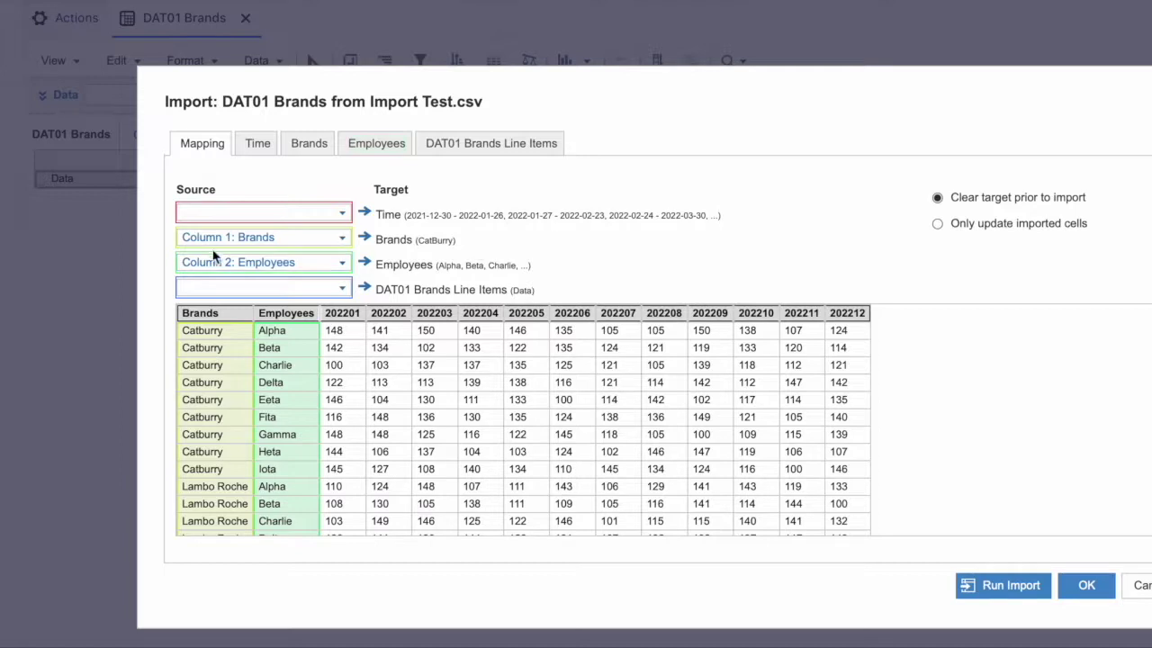
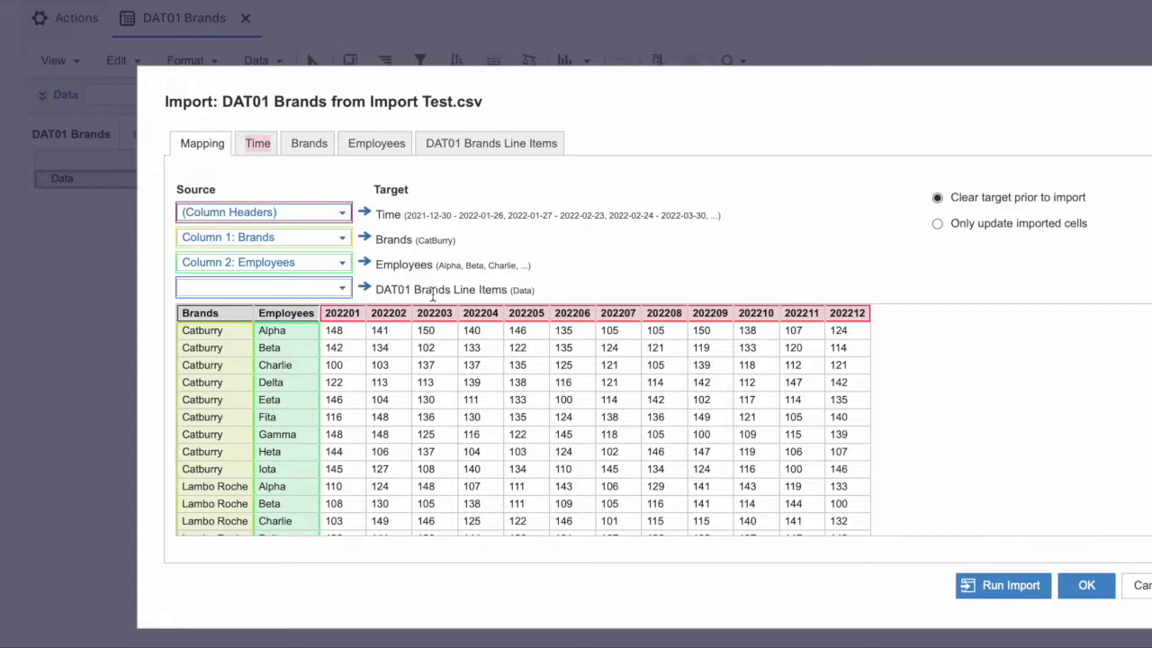
pyautogui.click(343, 288)
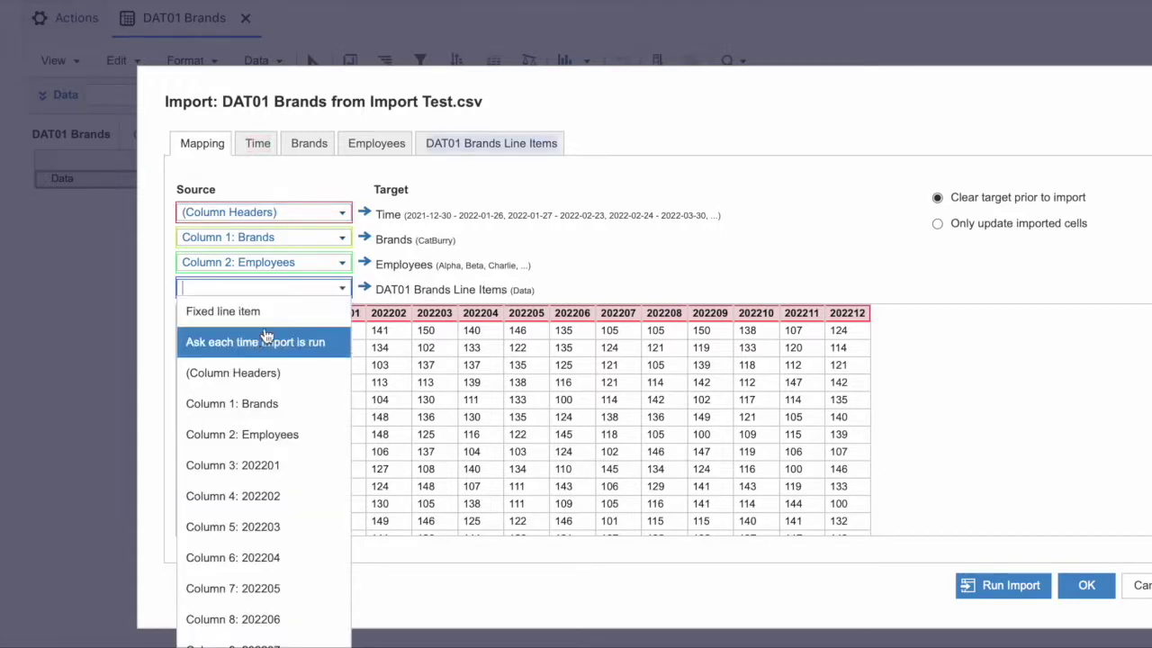
pyautogui.click(212, 313)
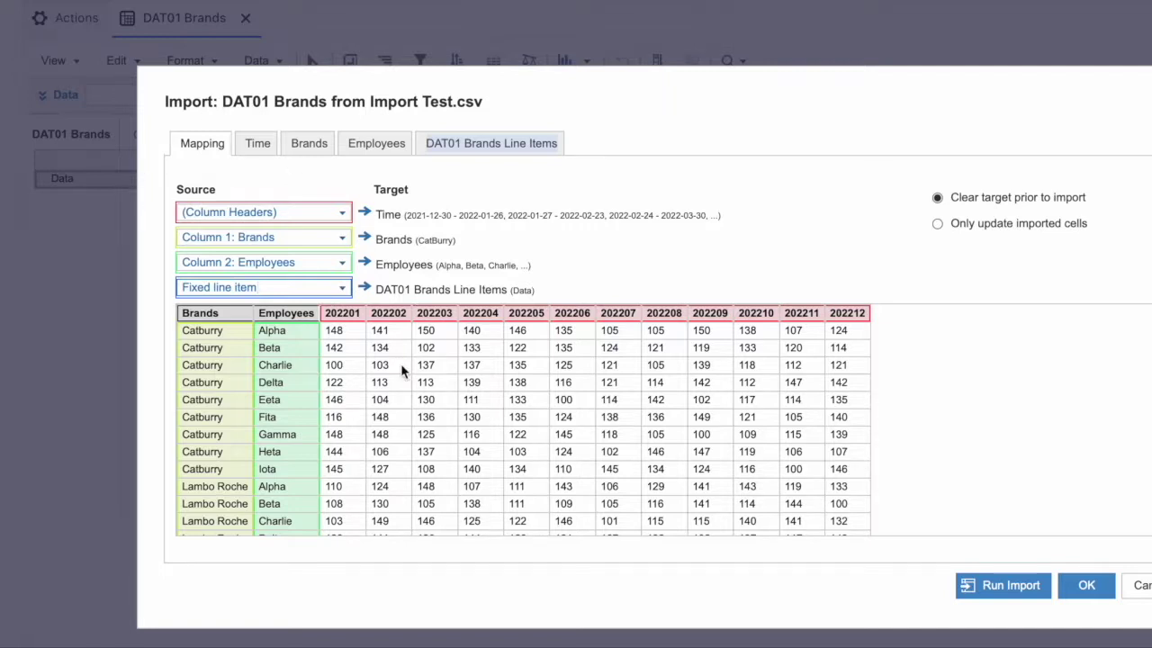
# Map the source time data as Periods using the fixed-position pattern YYYYMM
pyautogui.click(258, 147)
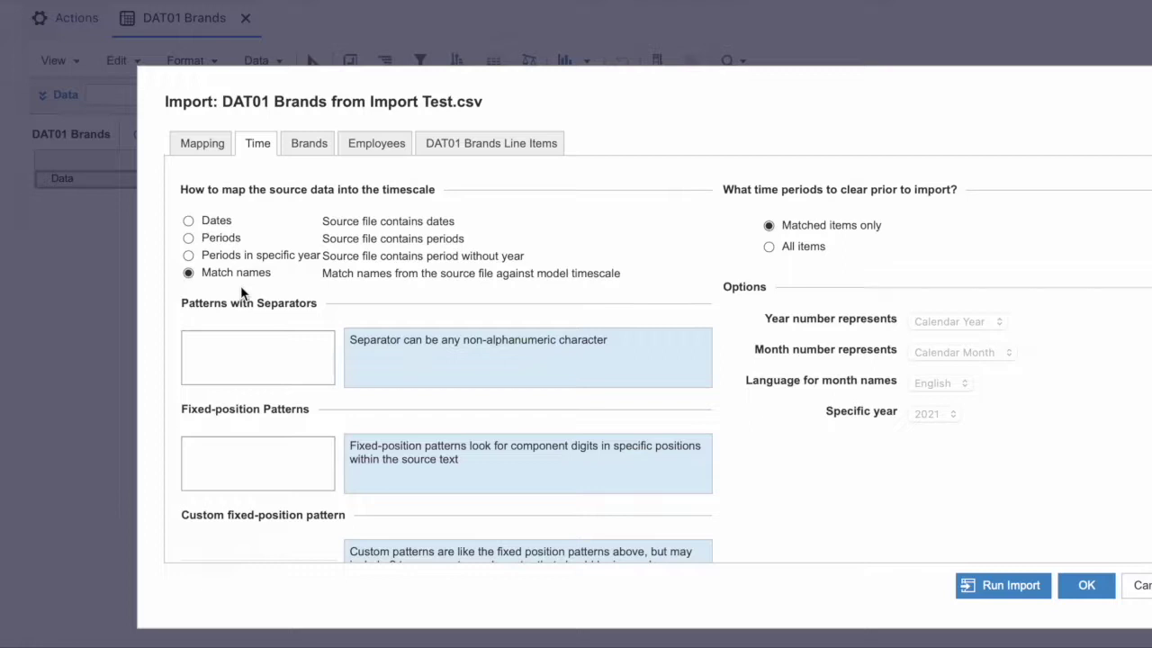
pyautogui.click(207, 146)
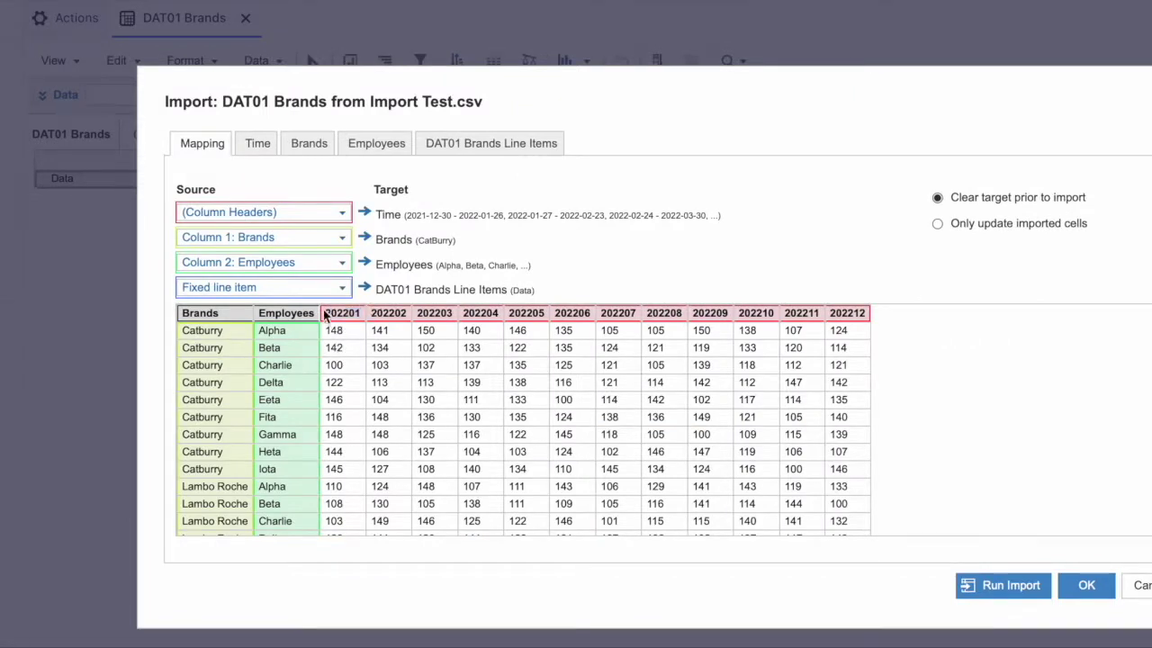
pyautogui.moveTo(322, 313); pyautogui.dragTo(446, 315)
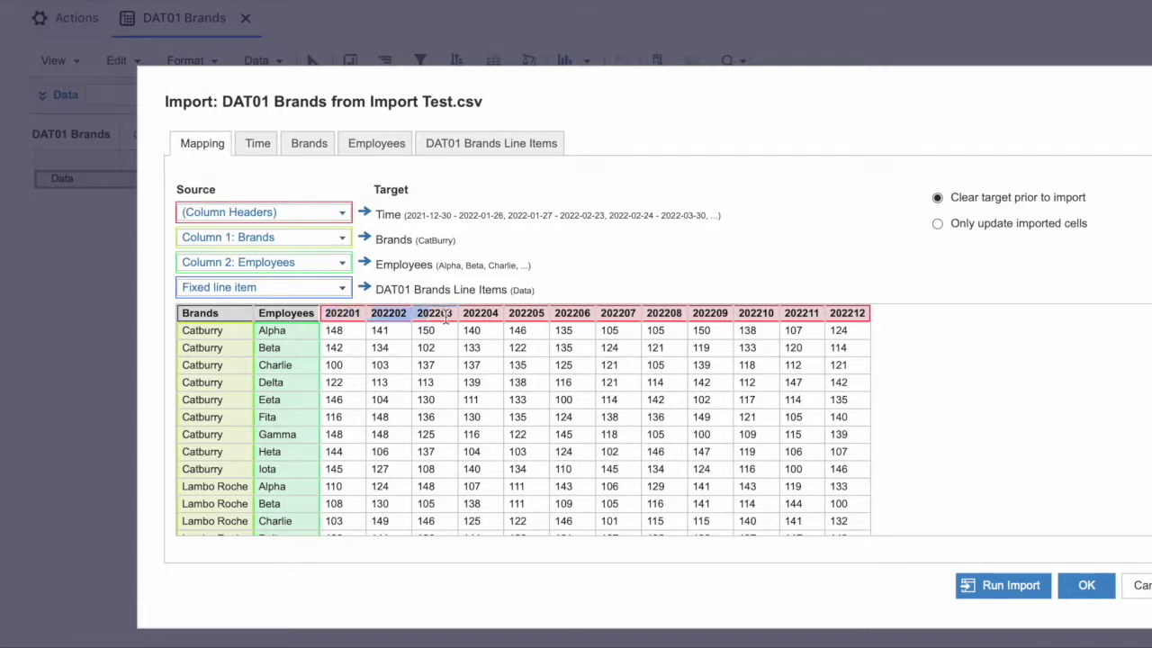
pyautogui.click(432, 313)
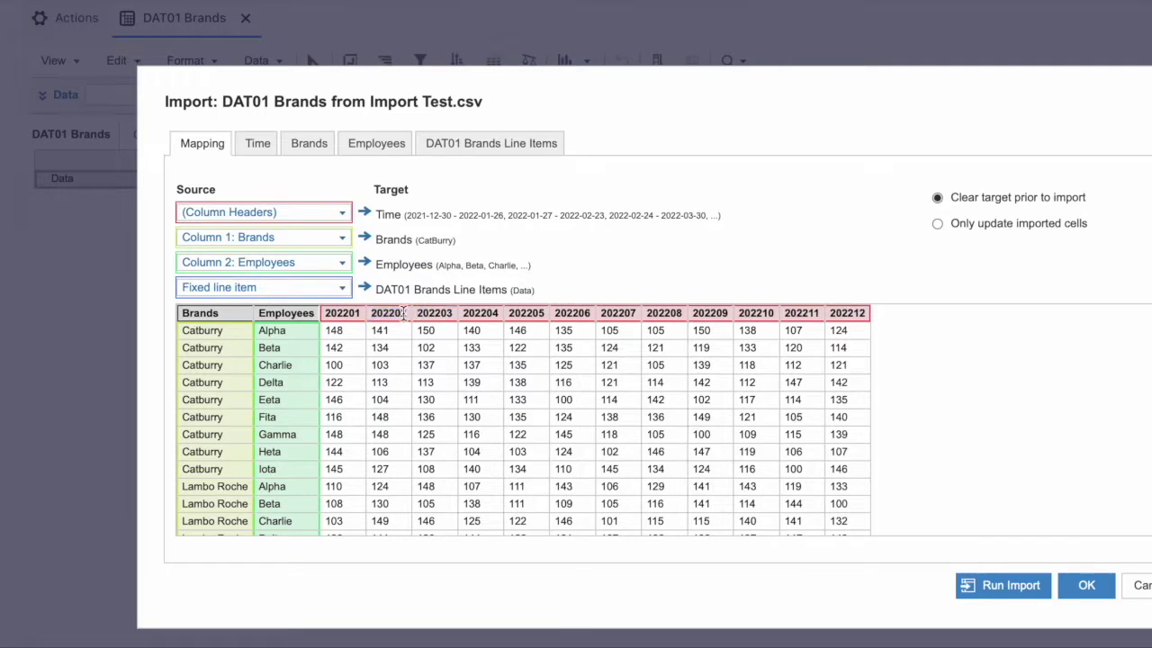
pyautogui.moveTo(419, 313); pyautogui.dragTo(454, 314)
pyautogui.click(259, 148)
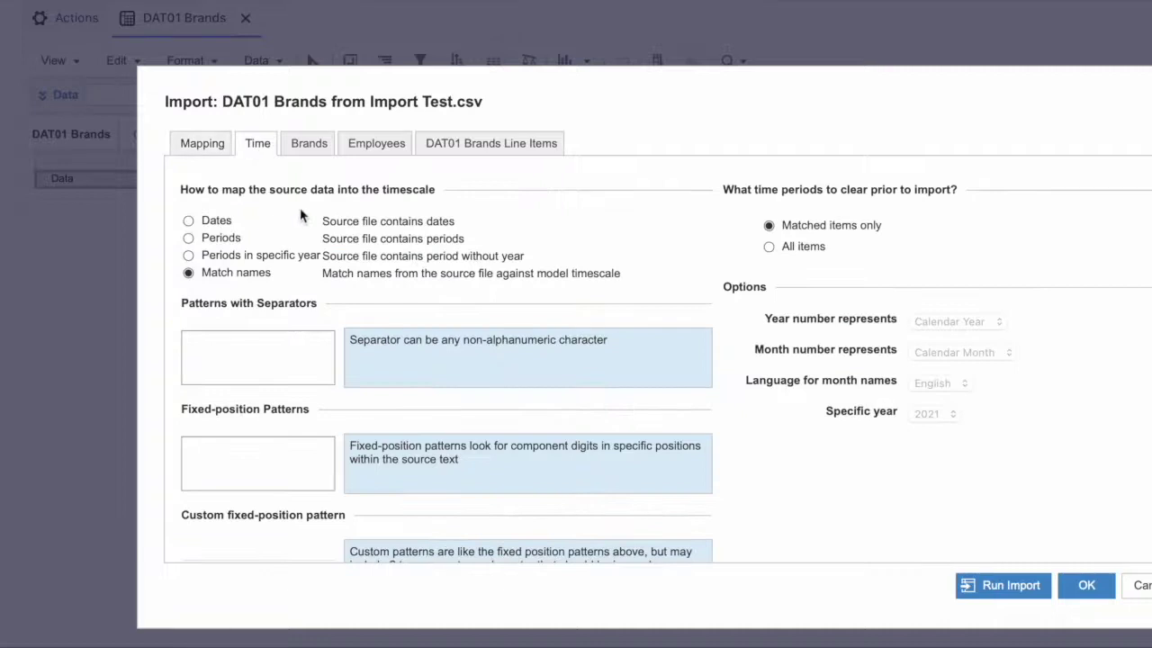
pyautogui.click(188, 241)
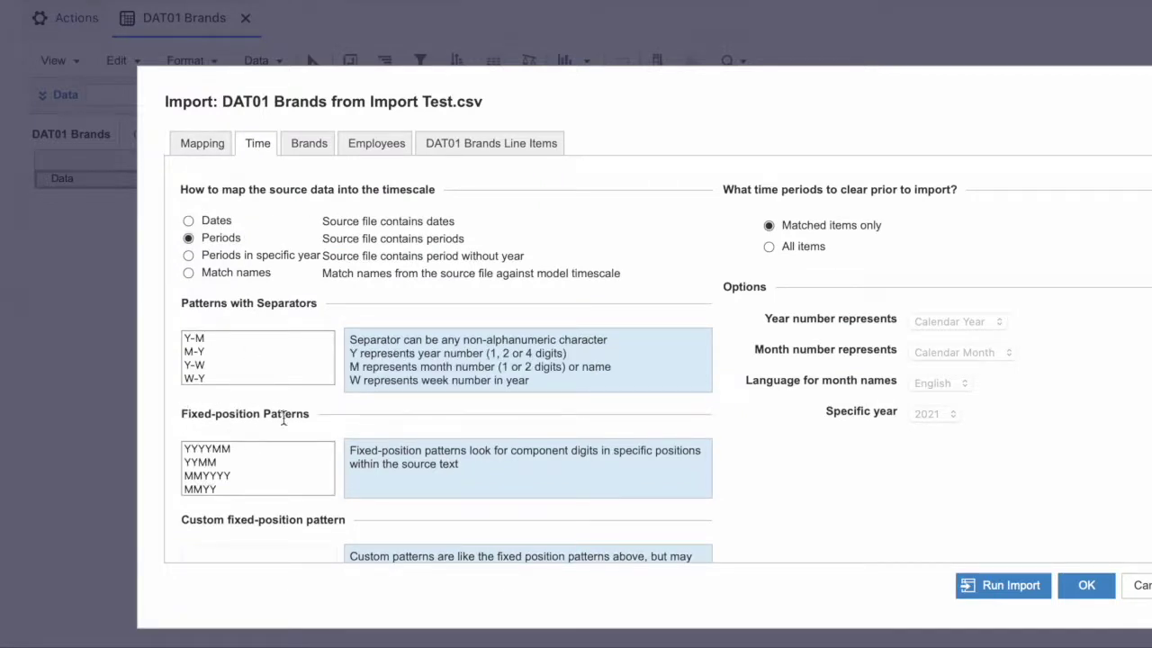
pyautogui.click(230, 449)
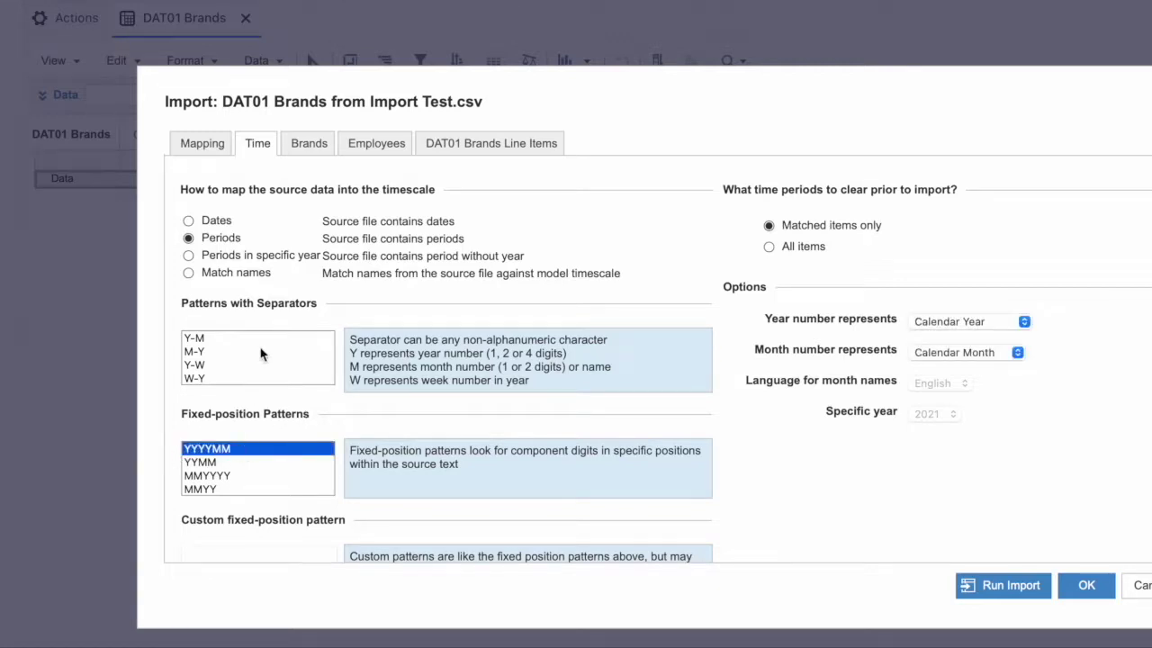
# Switch the Brands dimension to manual item mapping and ignore the unmapped source item Lambo Roche
pyautogui.click(308, 149)
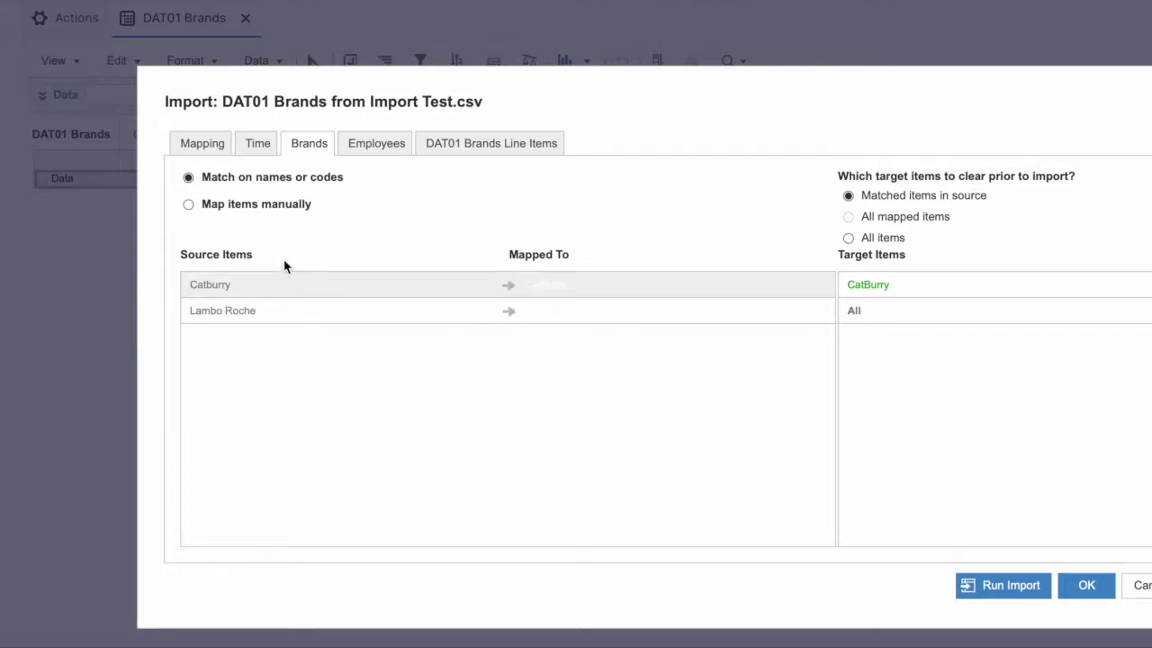
pyautogui.click(188, 206)
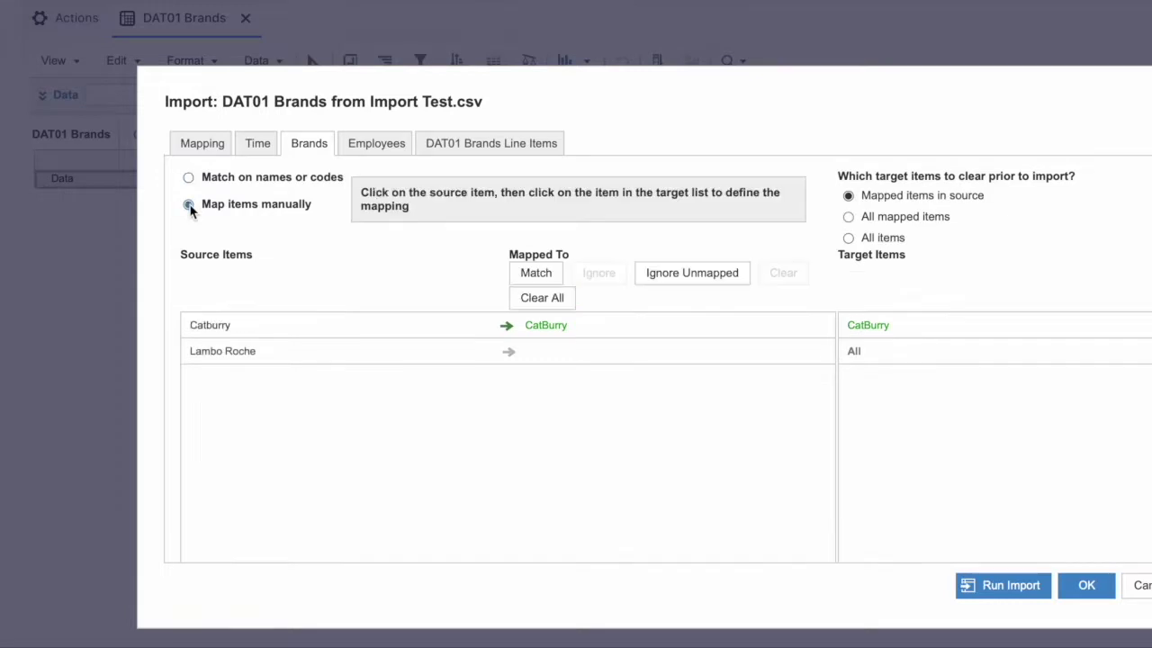
pyautogui.click(211, 358)
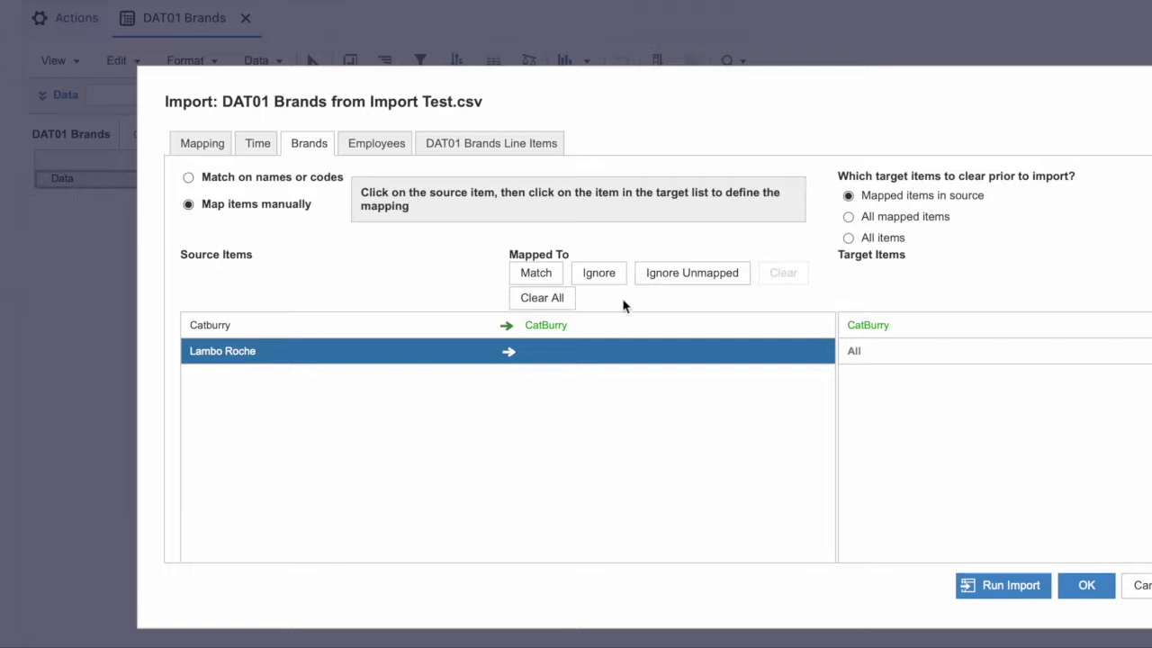
pyautogui.click(689, 282)
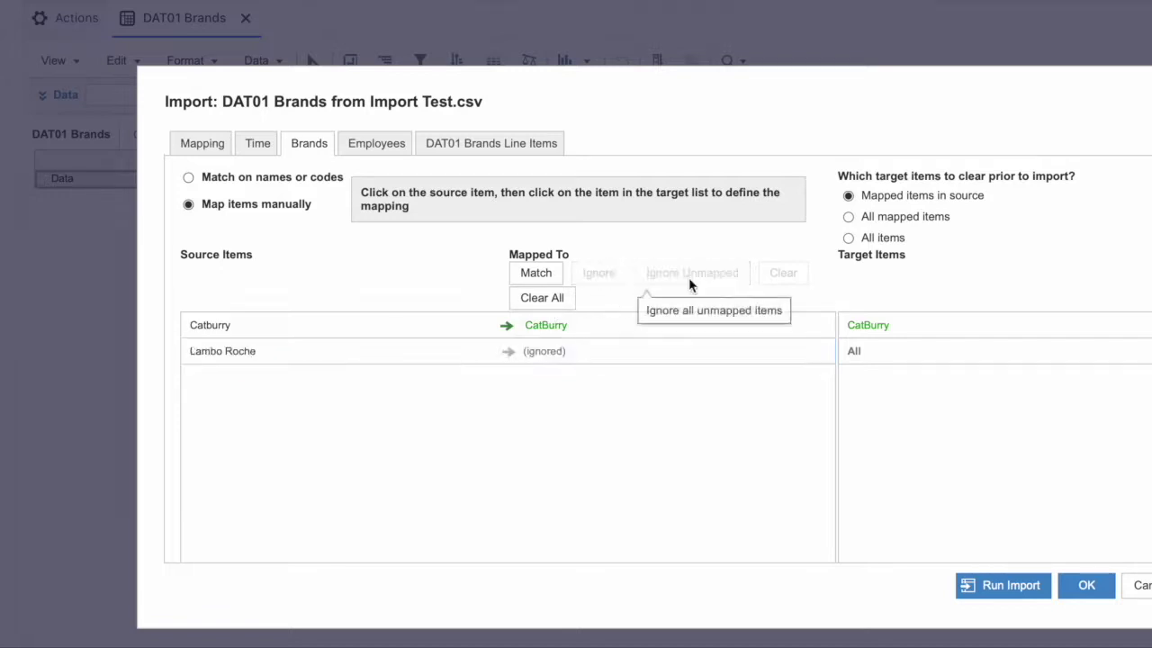
# Review the Employees item mapping and set the fixed target for DAT01 Brands Line Items to Data
pyautogui.click(378, 147)
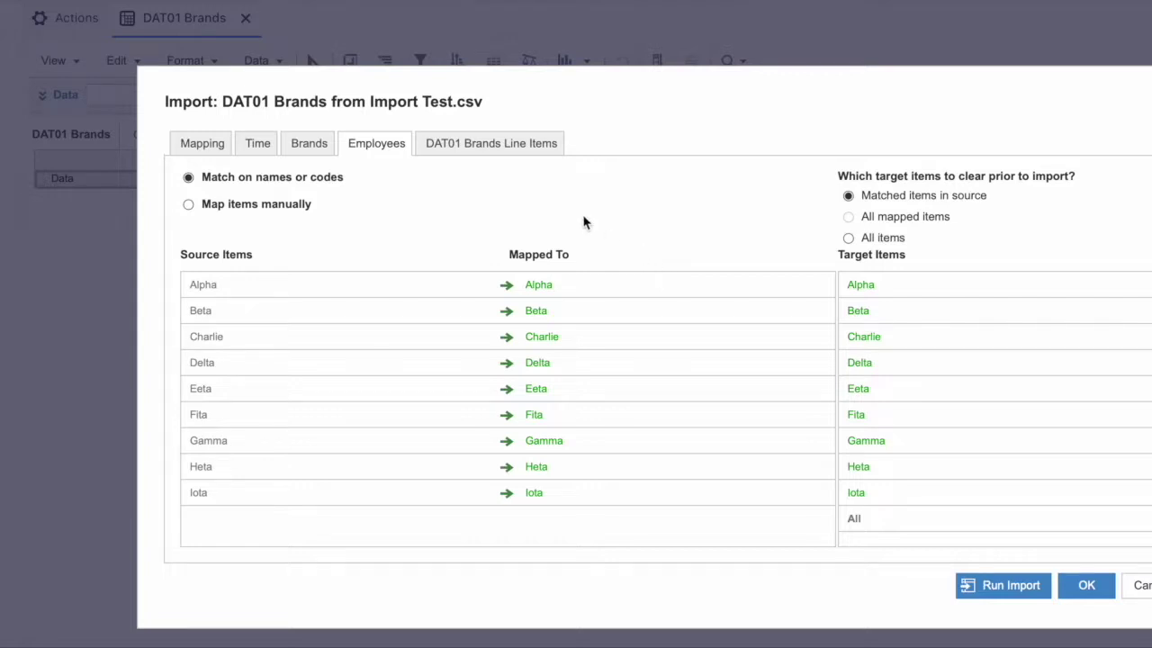
pyautogui.click(474, 153)
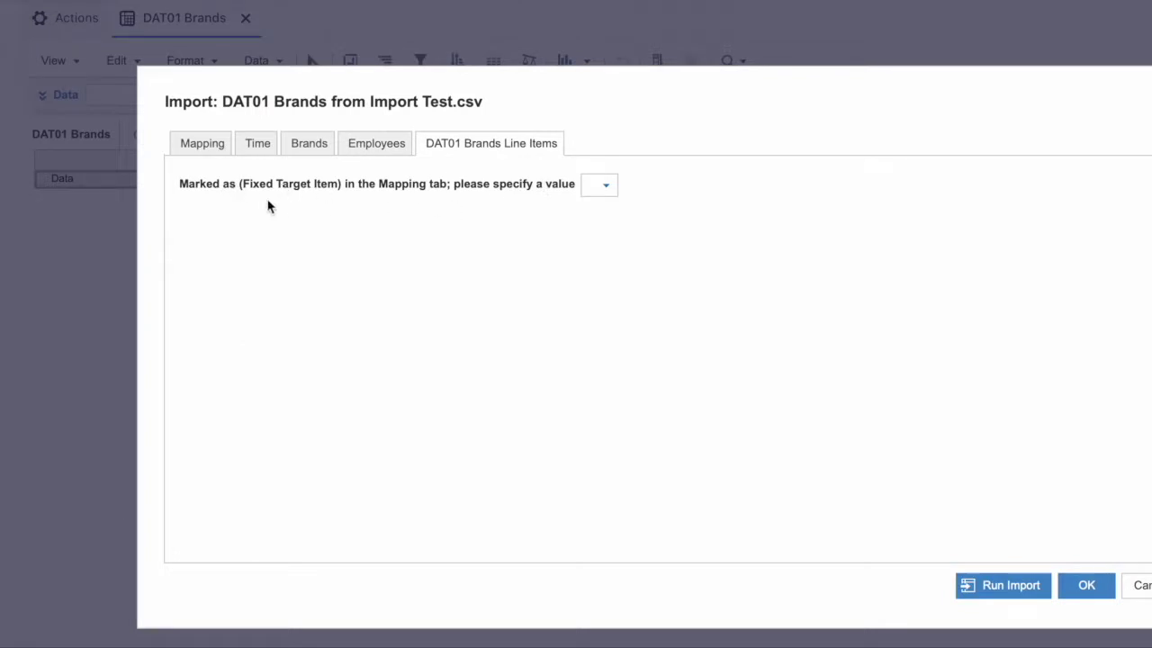
pyautogui.click(601, 189)
pyautogui.click(621, 250)
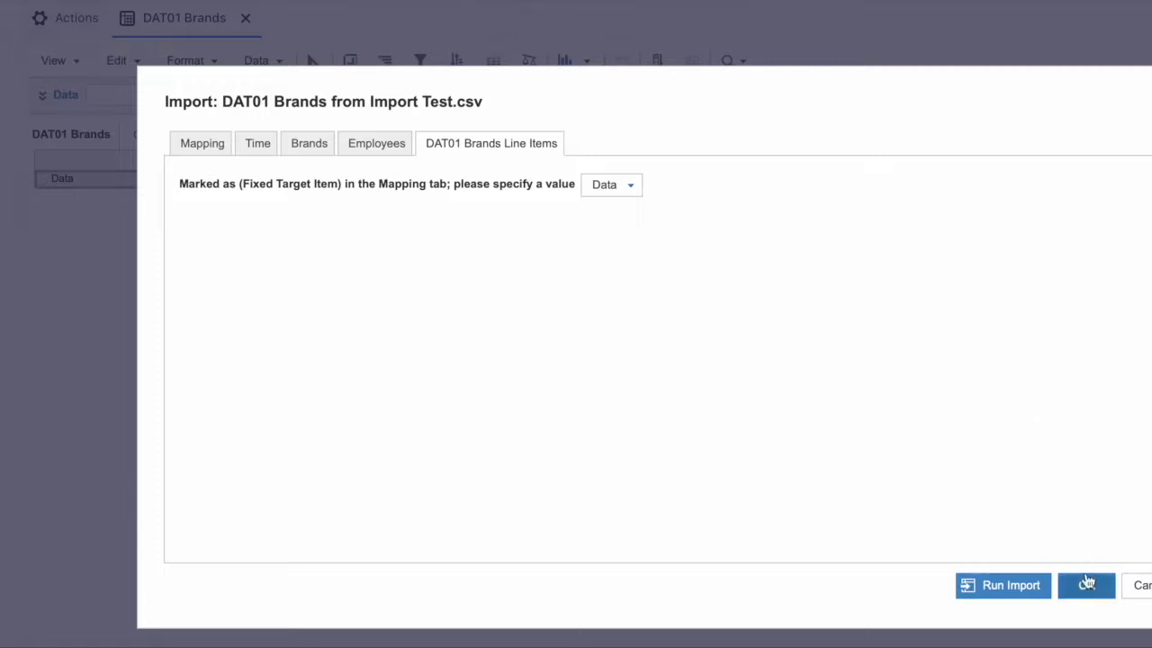
# Run the import into DAT01 Brands and check the updated and ignored counts in the result summary
pyautogui.click(1014, 587)
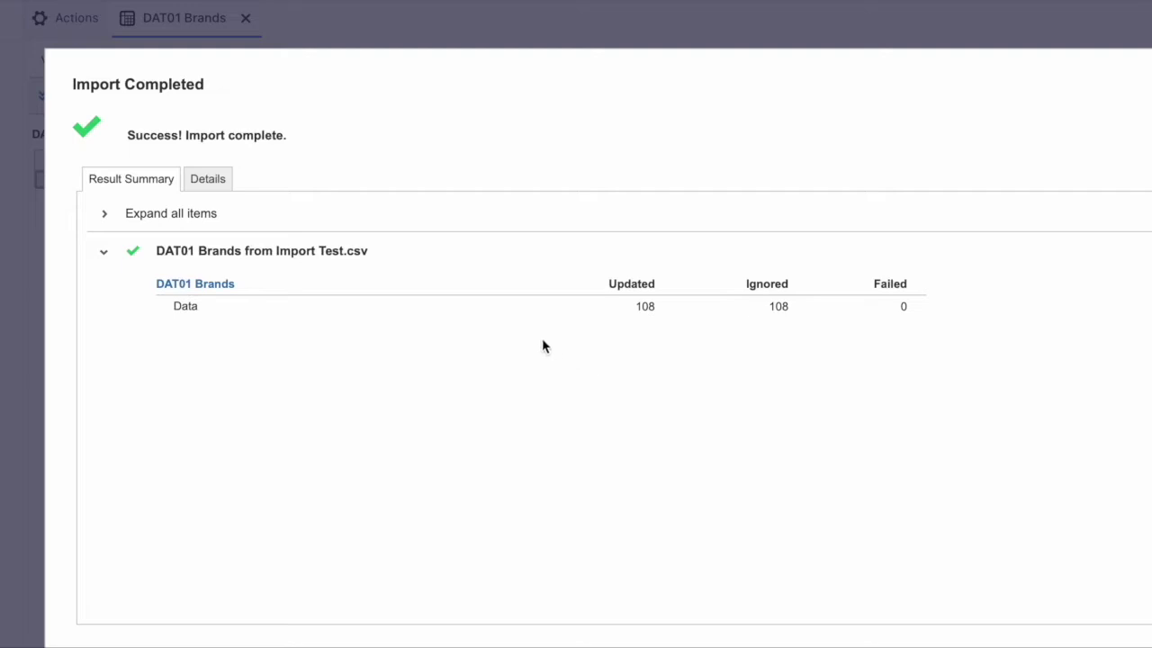
pyautogui.moveTo(617, 310); pyautogui.dragTo(663, 308)
pyautogui.moveTo(767, 307); pyautogui.dragTo(793, 316)
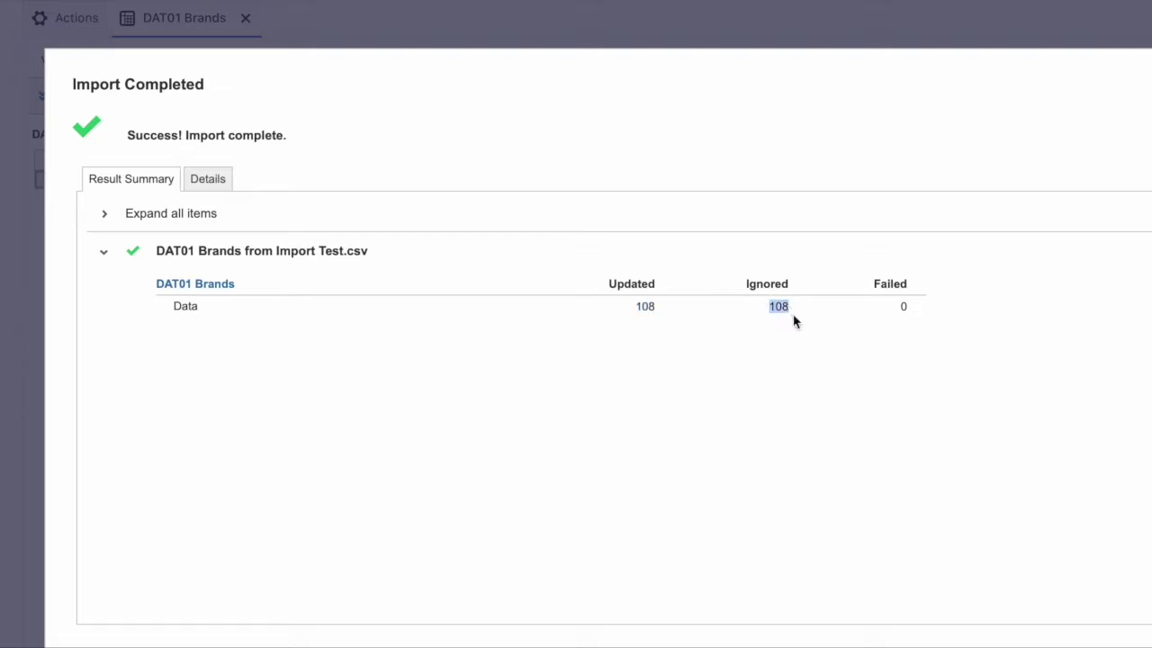